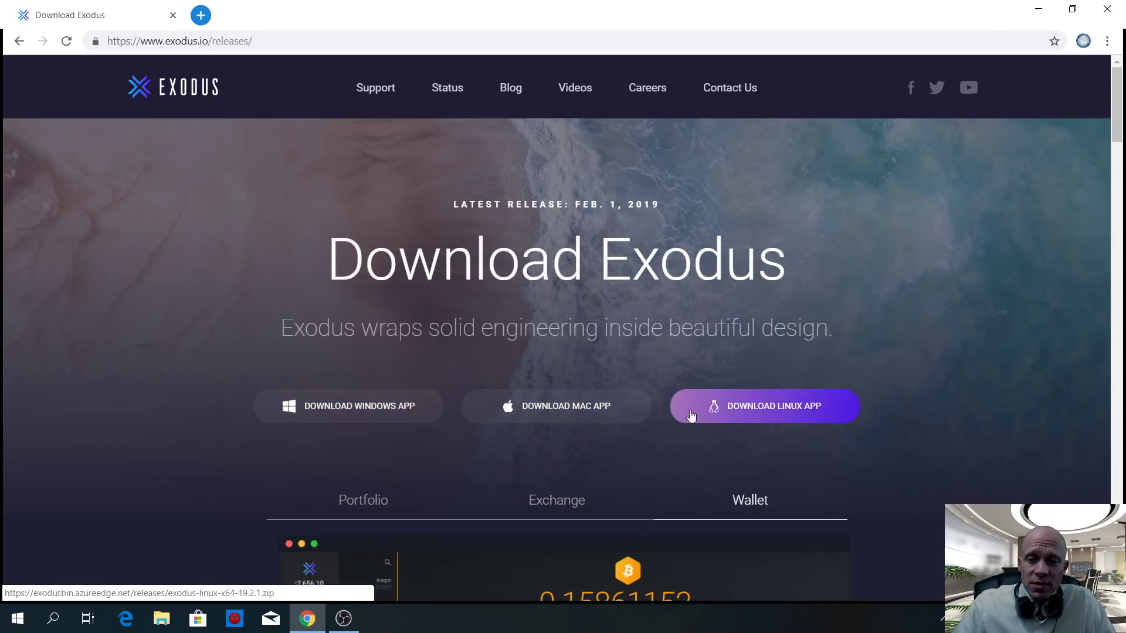
Download and run the Exodus Windows installer exodus-windows-x64-19.2.1.exe, then acknowledge the Exodus Installed message.
click(332, 408)
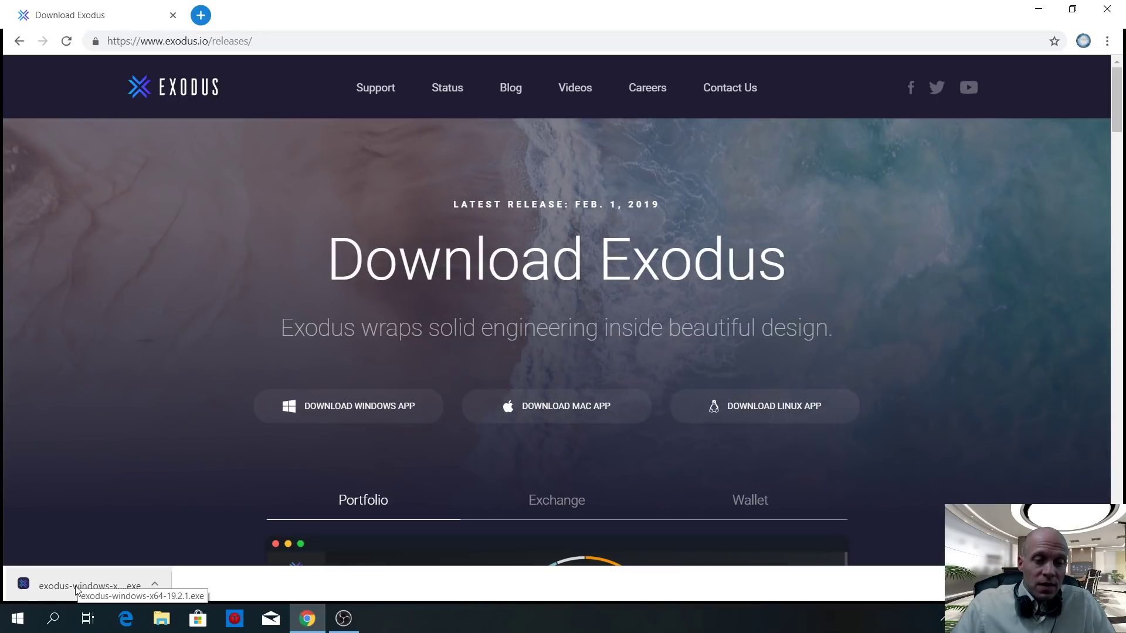
click(75, 586)
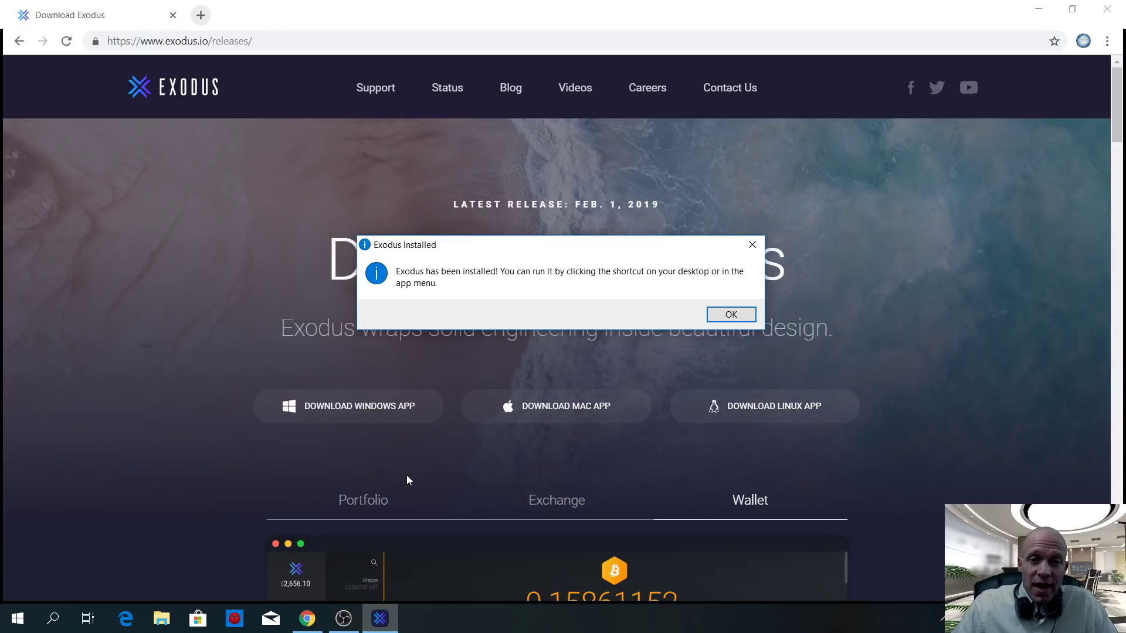
click(731, 315)
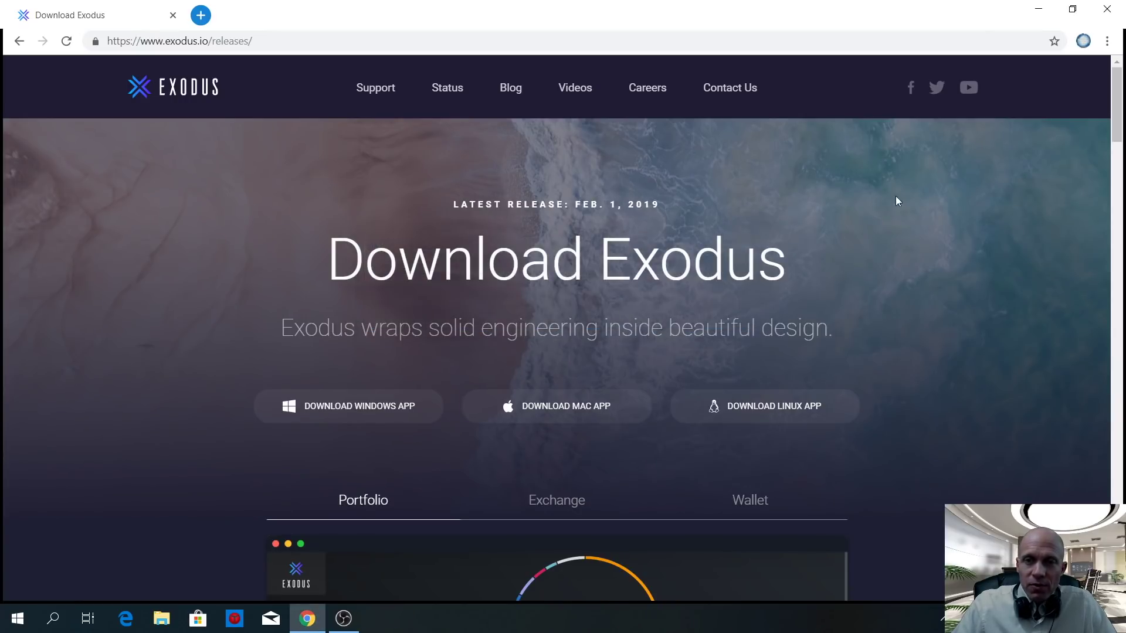
Close Chrome, hide OBS, and bring up Litecoin's receive panel showing the address and QR code.
click(1096, 10)
click(1039, 8)
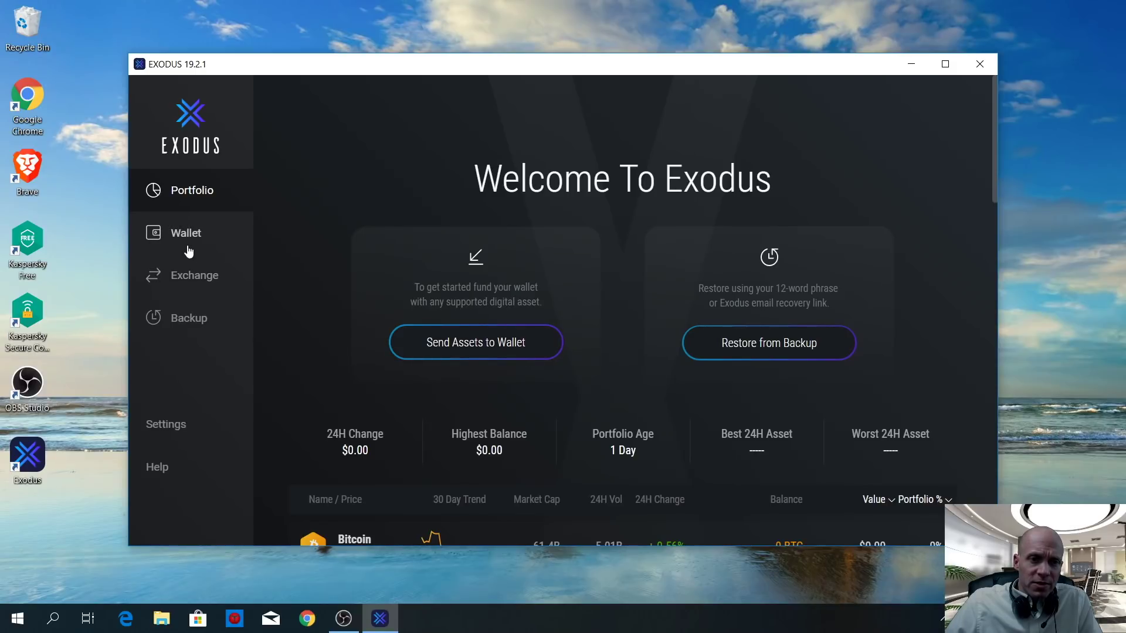
click(469, 347)
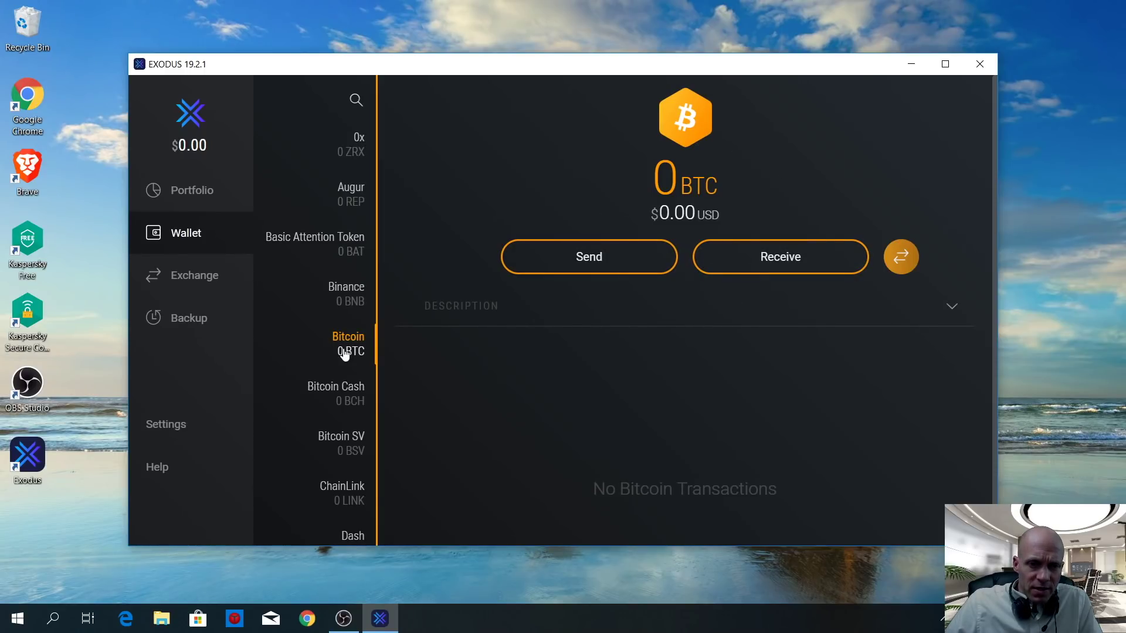
scroll(345, 354, down, 8)
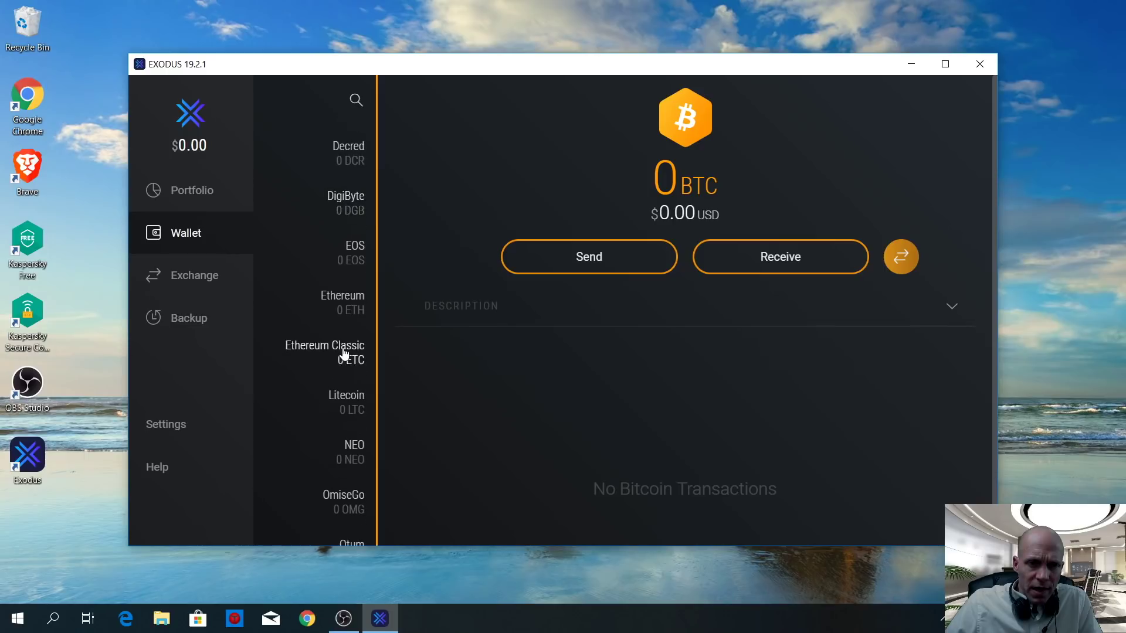
scroll(344, 354, down, 5)
click(345, 183)
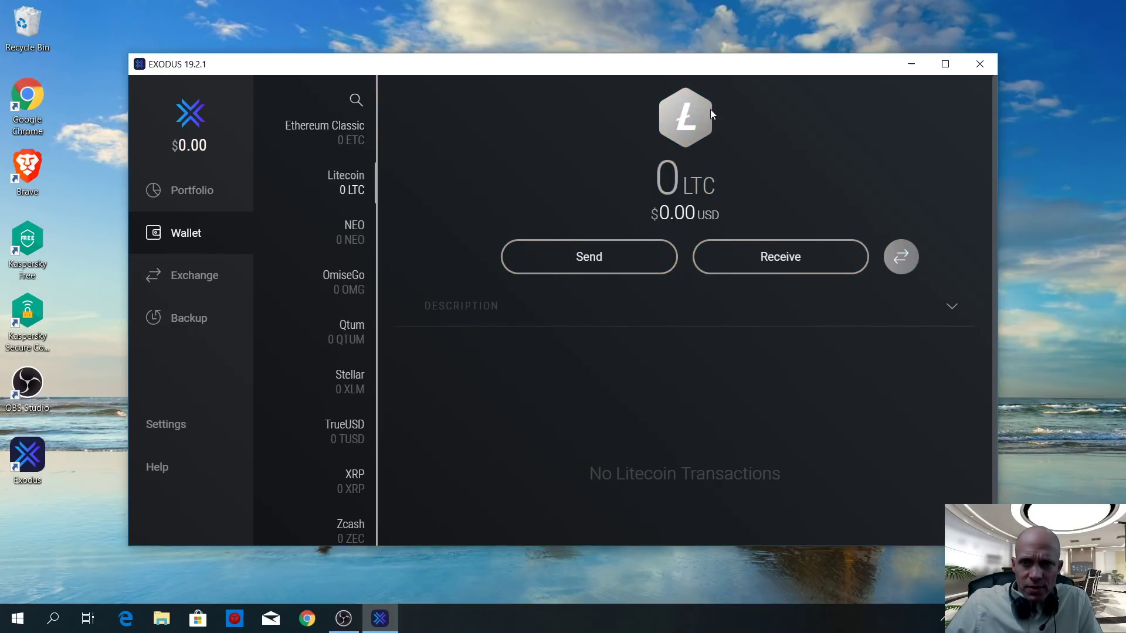
click(781, 261)
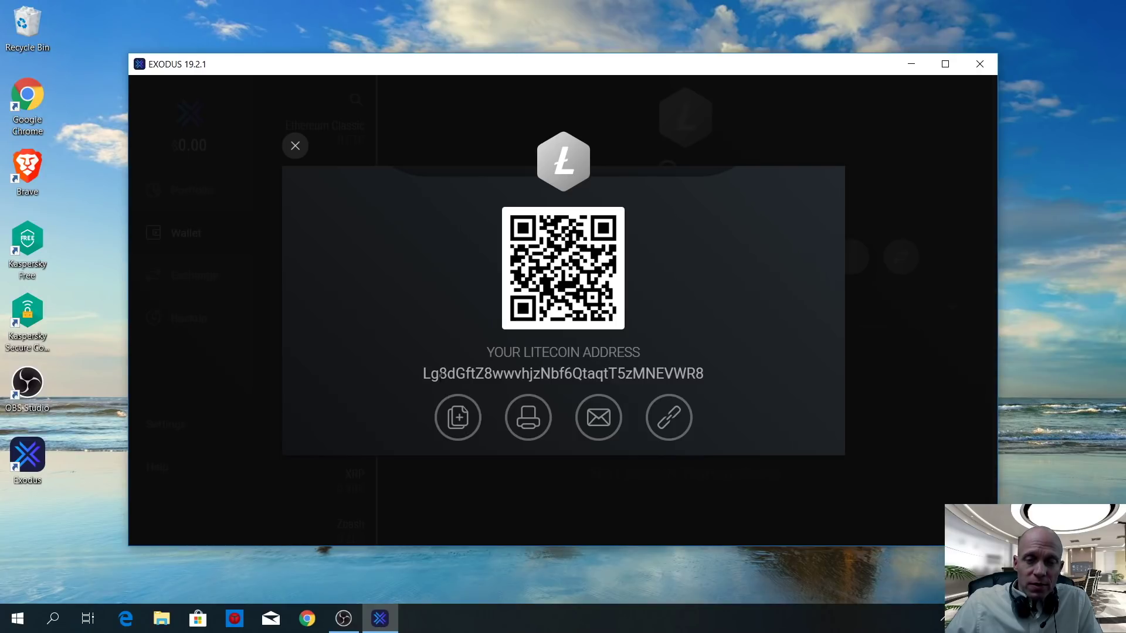
Copy the Litecoin address, then open the 0.48751514 LTC received transaction on the blockchain explorer.
click(458, 419)
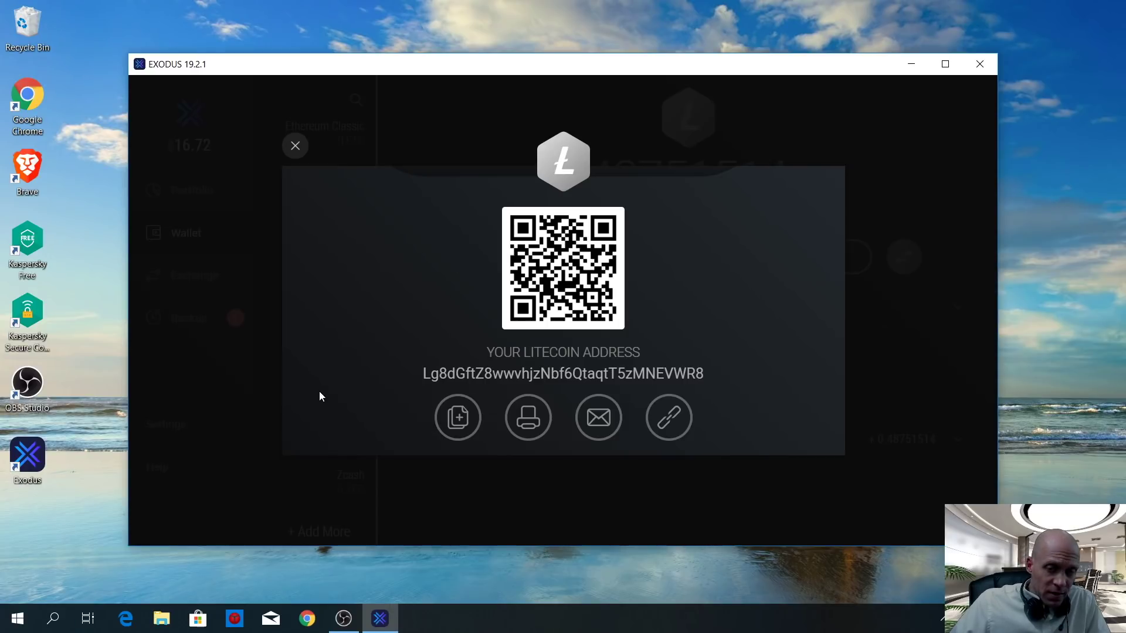
click(294, 145)
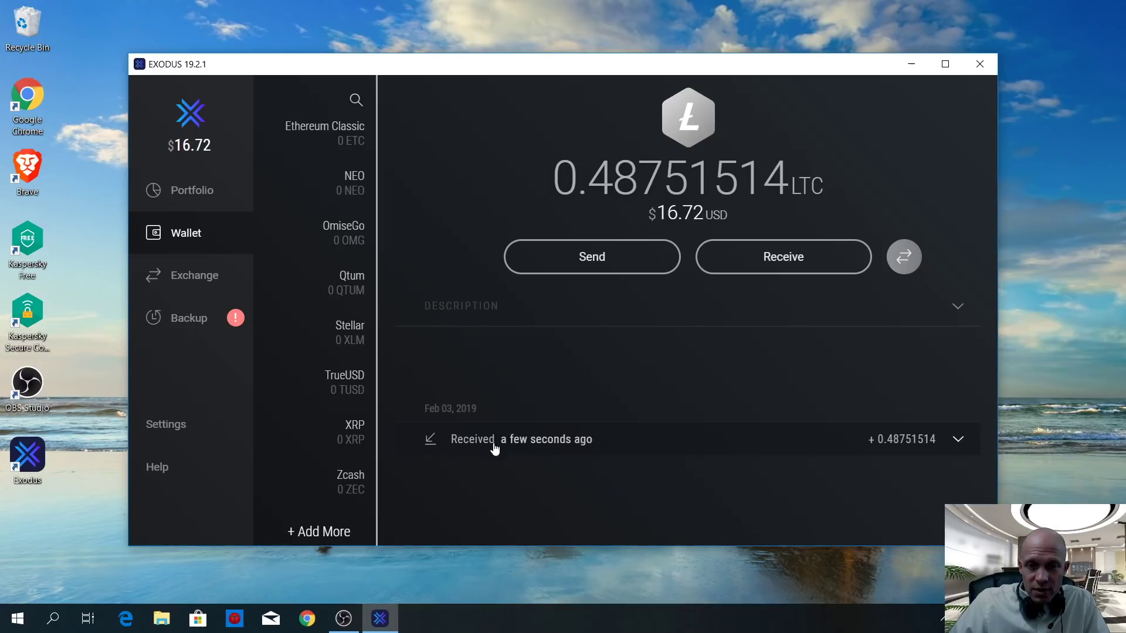
click(955, 440)
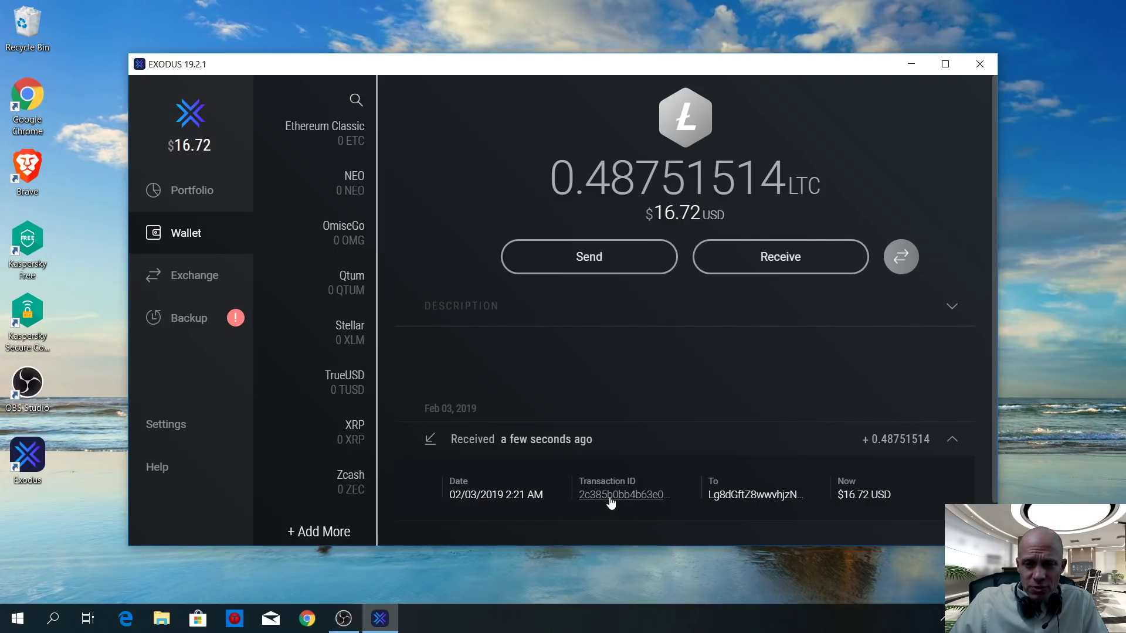
click(610, 498)
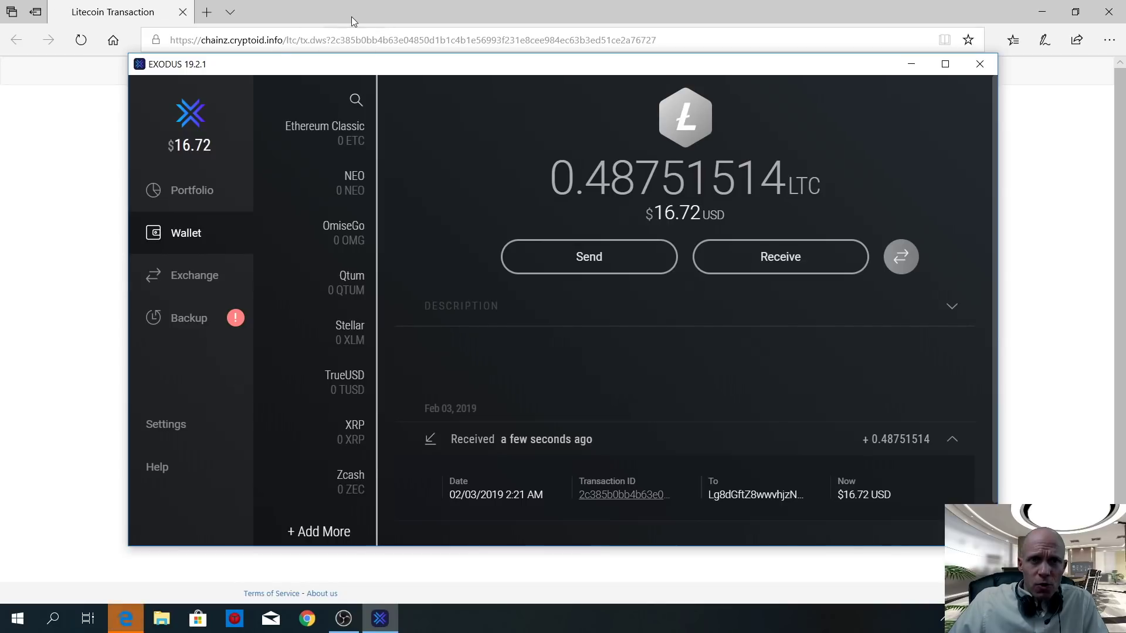
View the cryptoID transaction page in Edge, then close Edge to return to Exodus.
click(359, 12)
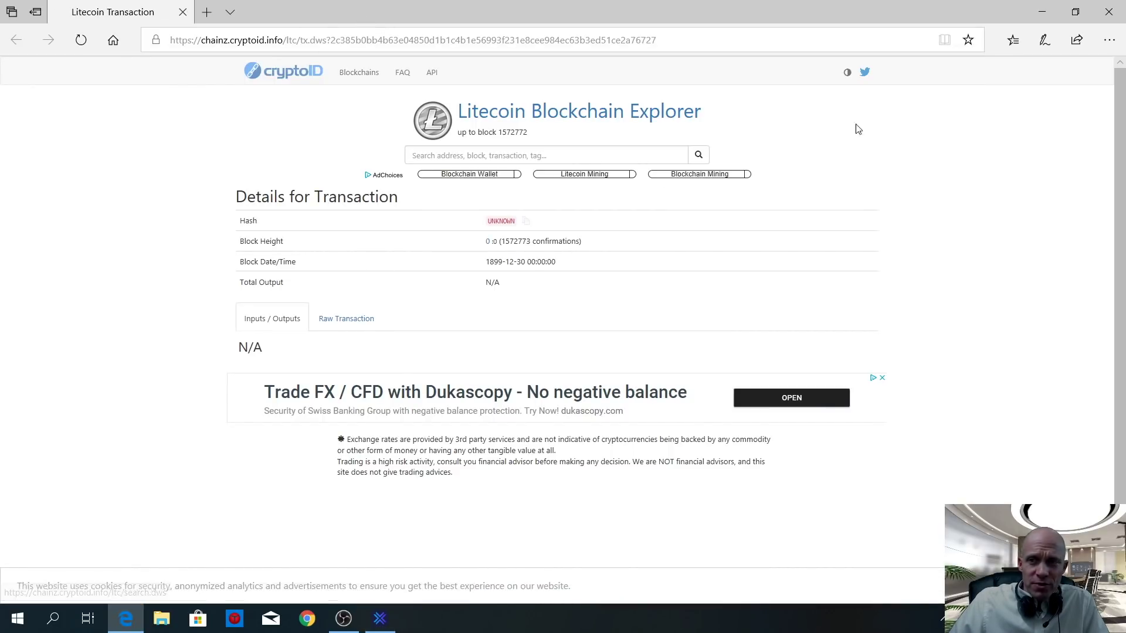
click(1109, 12)
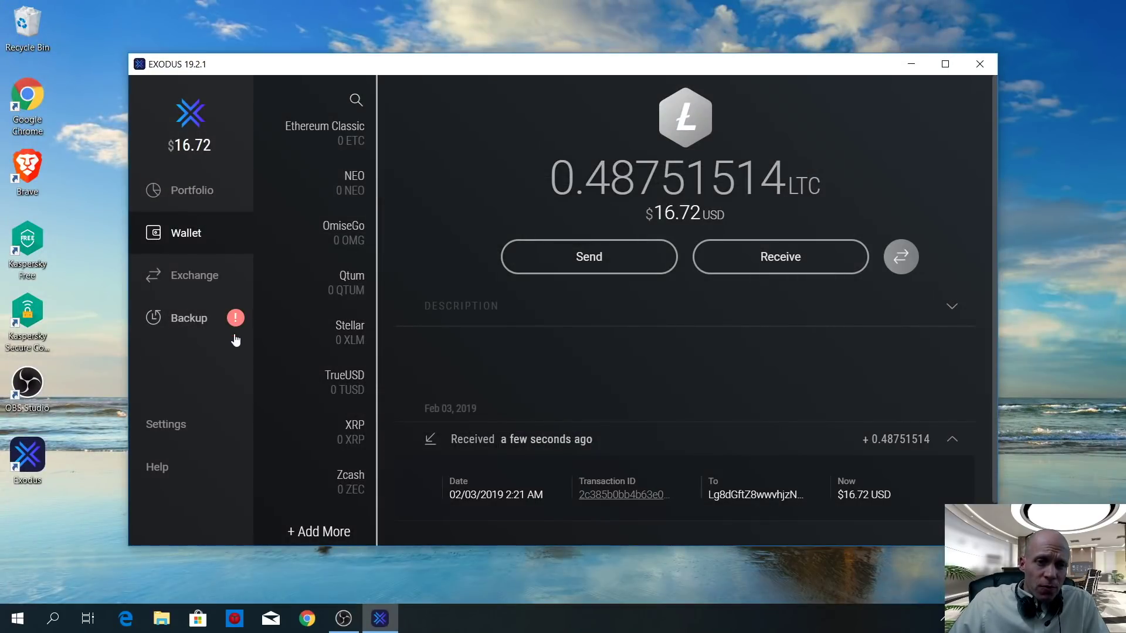
Start the wallet backup and set the wallet password, pasting it in and confirming it.
click(185, 322)
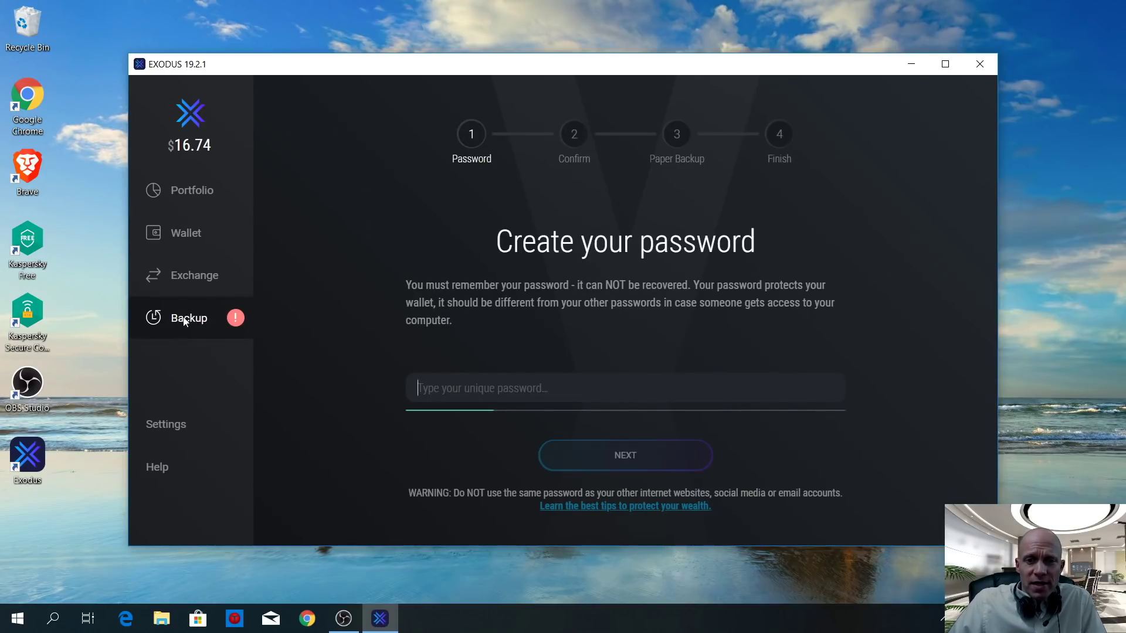
key(ctrl+v)
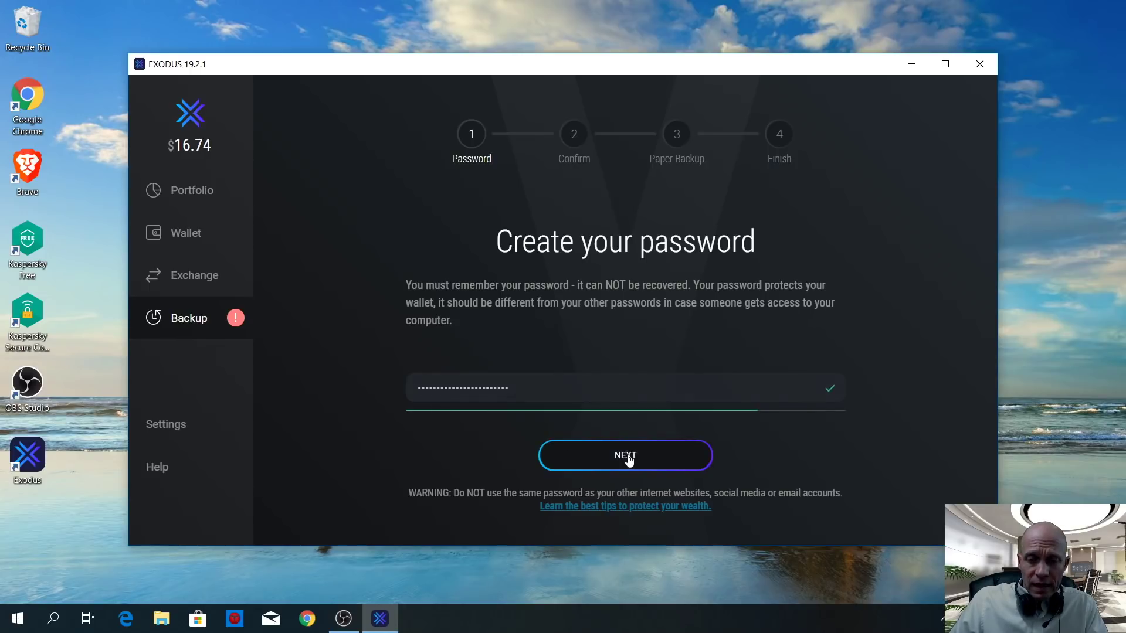
click(625, 455)
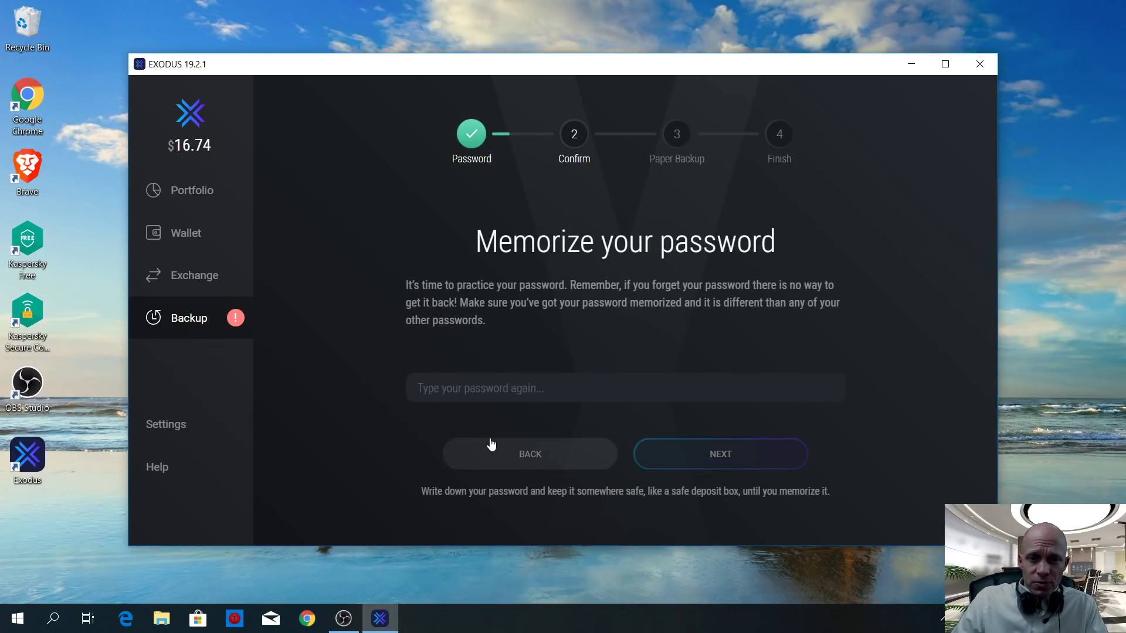
key(ctrl+v)
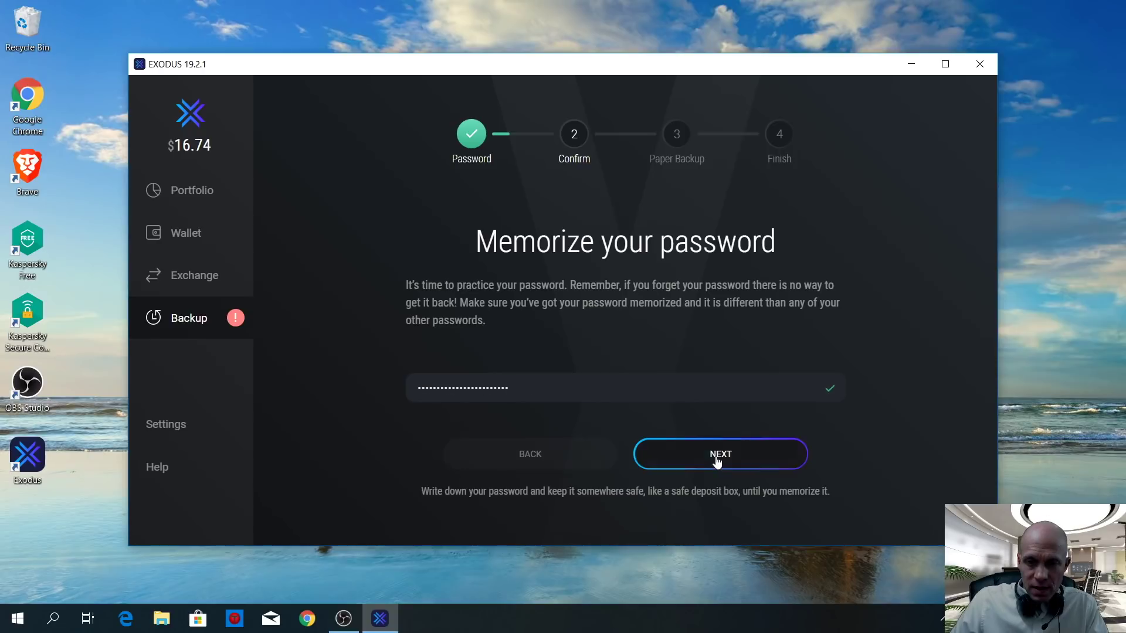
click(716, 456)
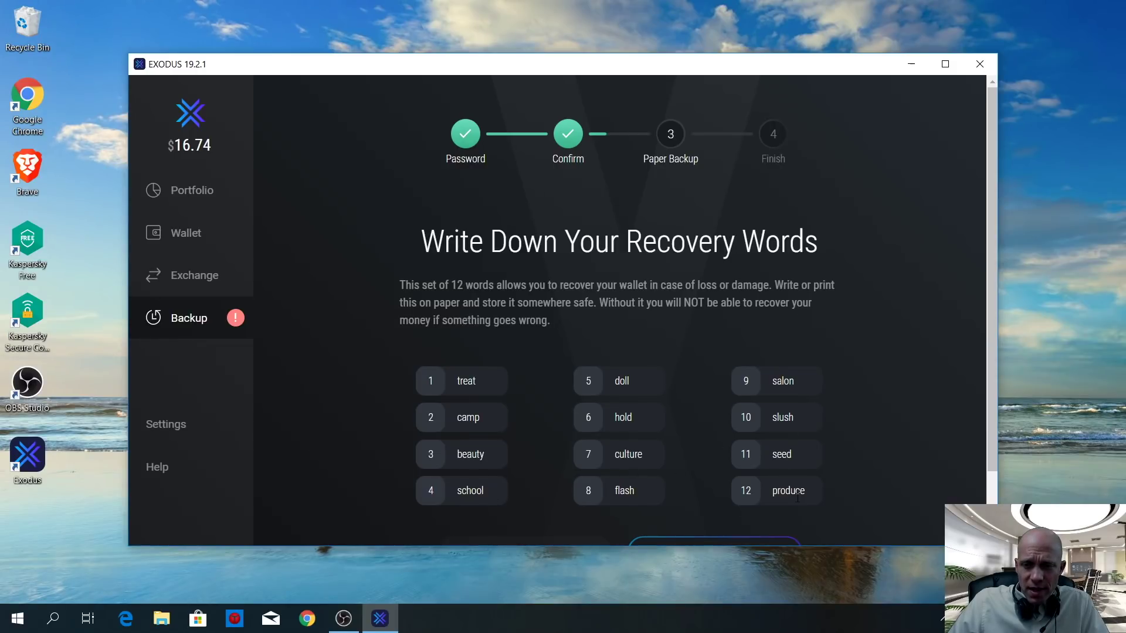
Pass the recovery-word check by picking the correct word, then finish the backup.
scroll(843, 491, down, 1)
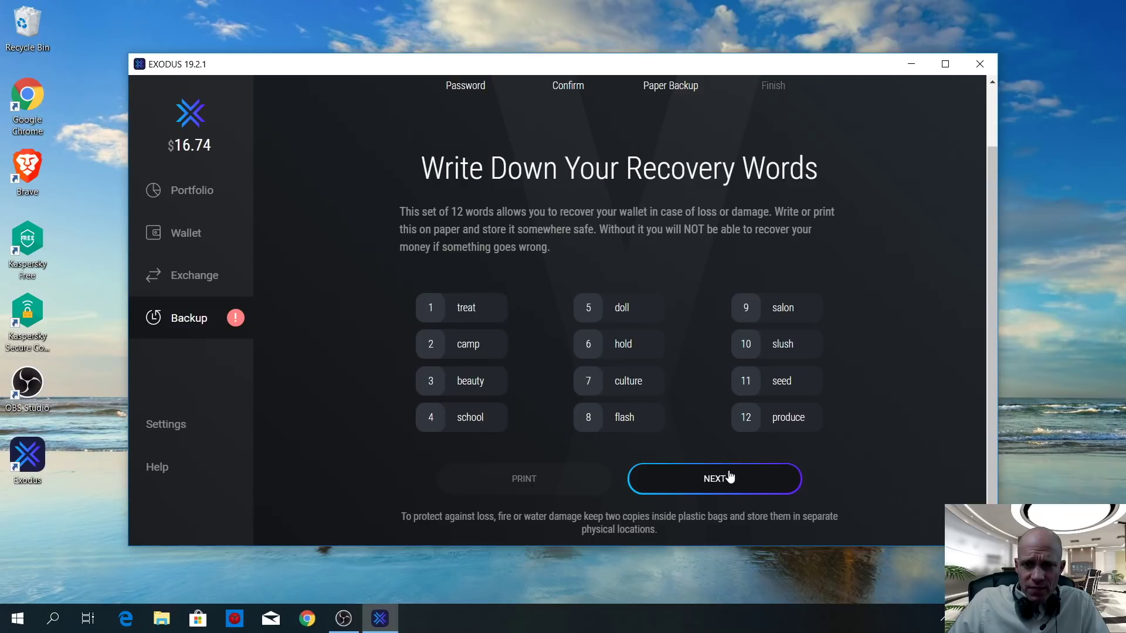
click(713, 484)
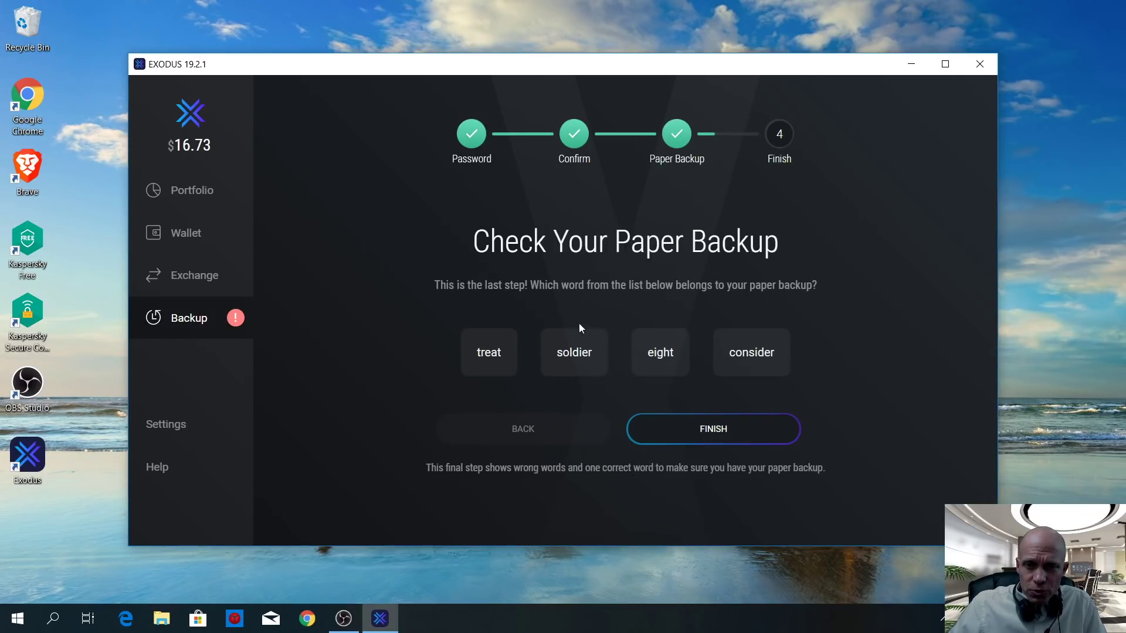
click(507, 363)
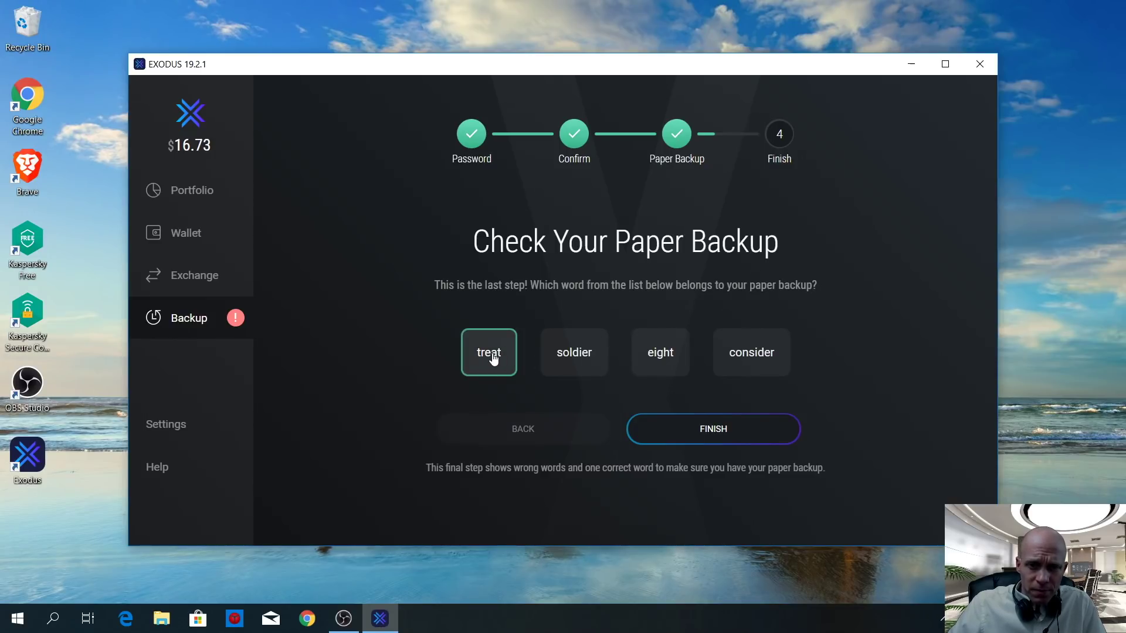
click(493, 358)
click(692, 428)
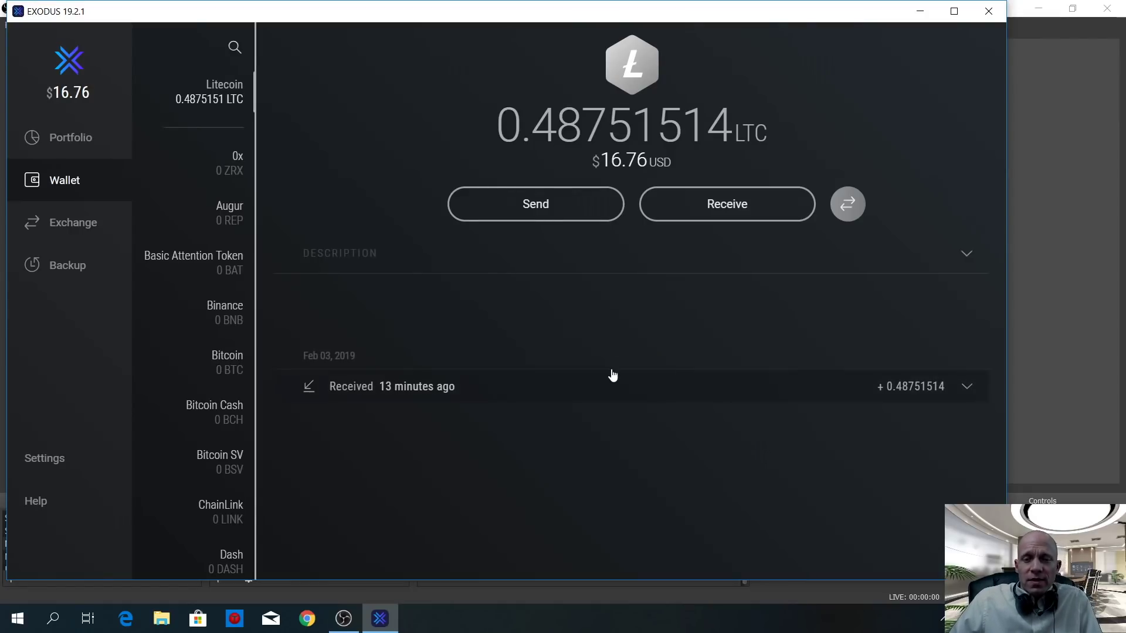
click(530, 205)
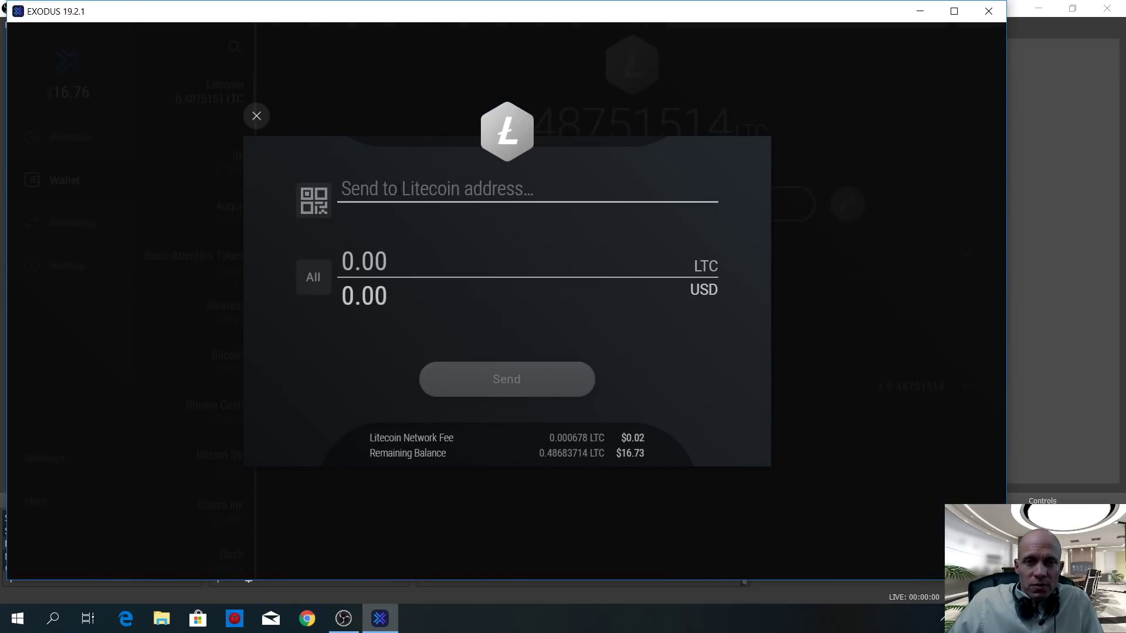
right_click(395, 195)
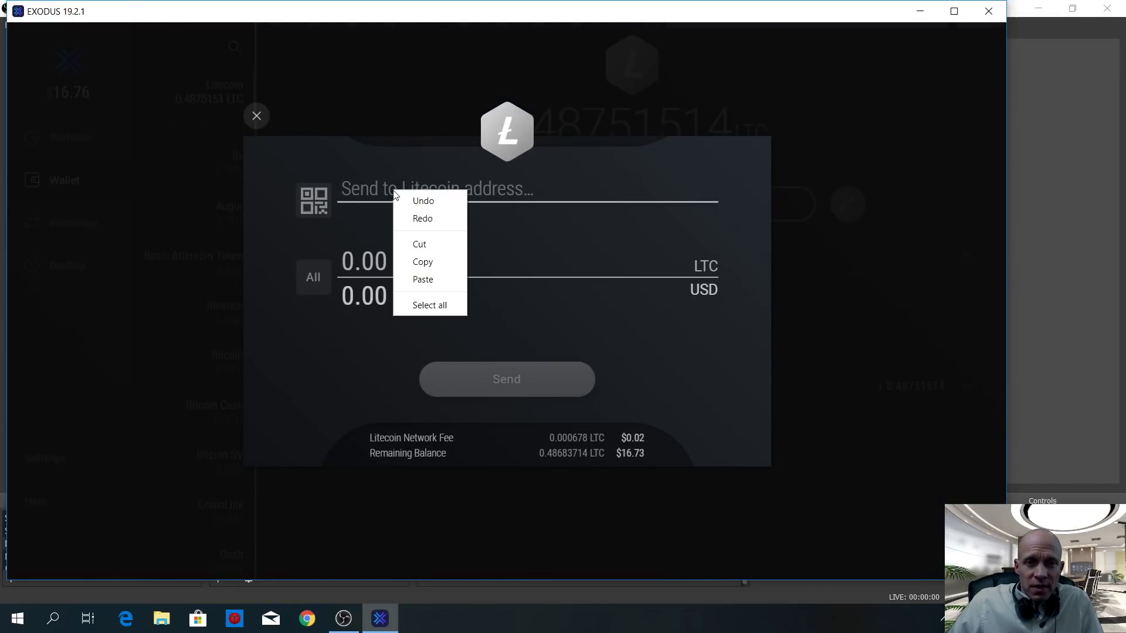
click(423, 279)
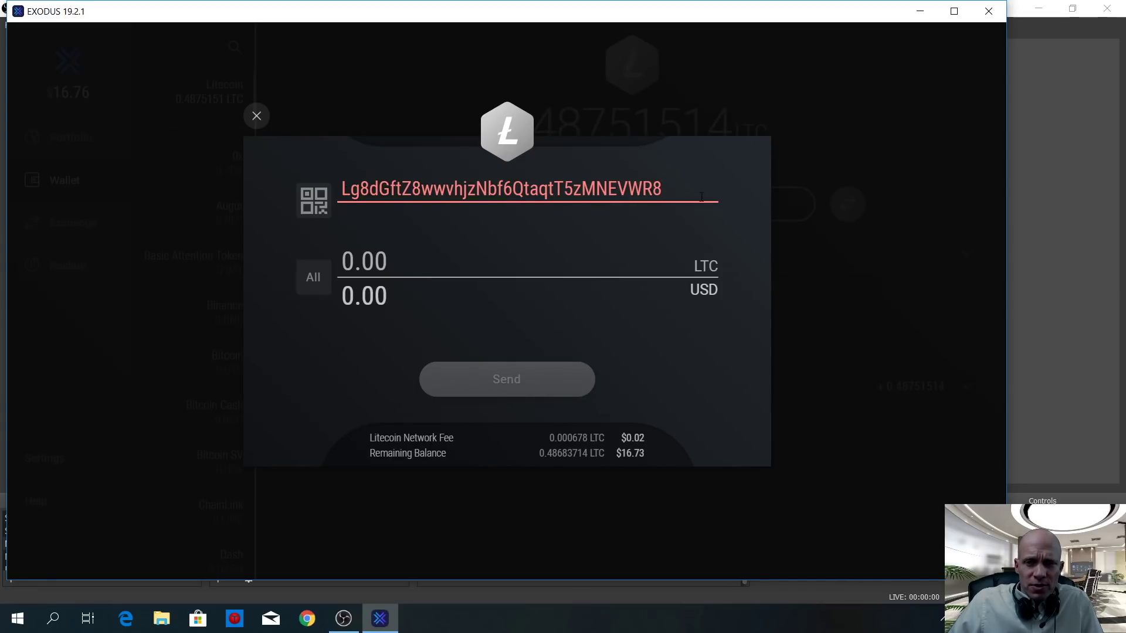
click(312, 279)
drag(401, 296, 333, 301)
text(5)
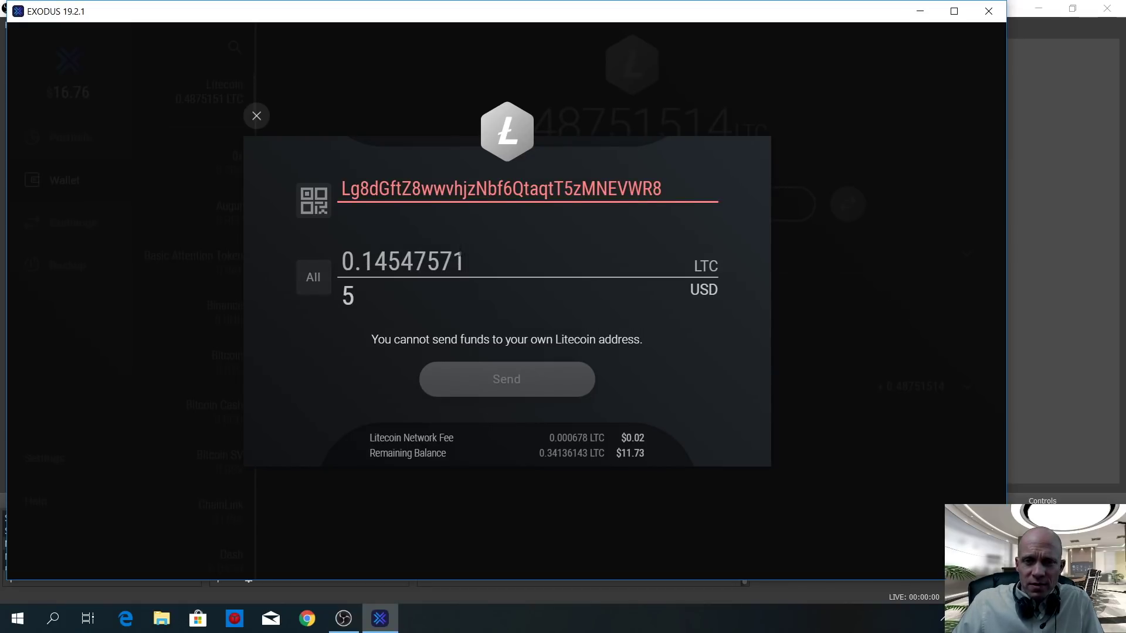
drag(466, 262, 325, 315)
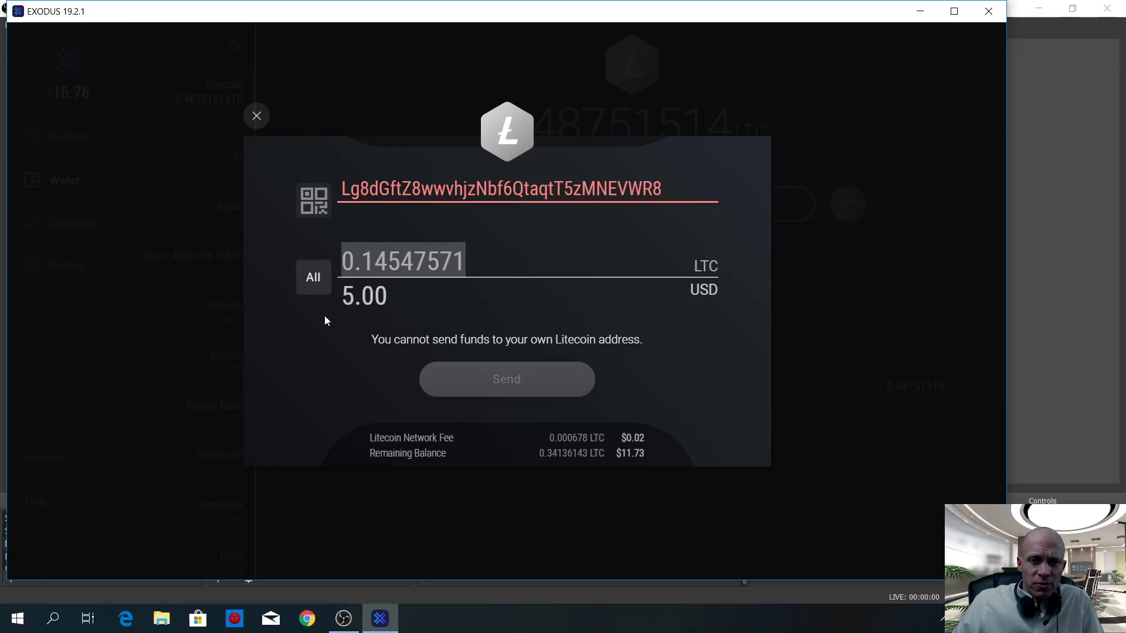
text(023)
key(BackSpace)
key(BackSpace)
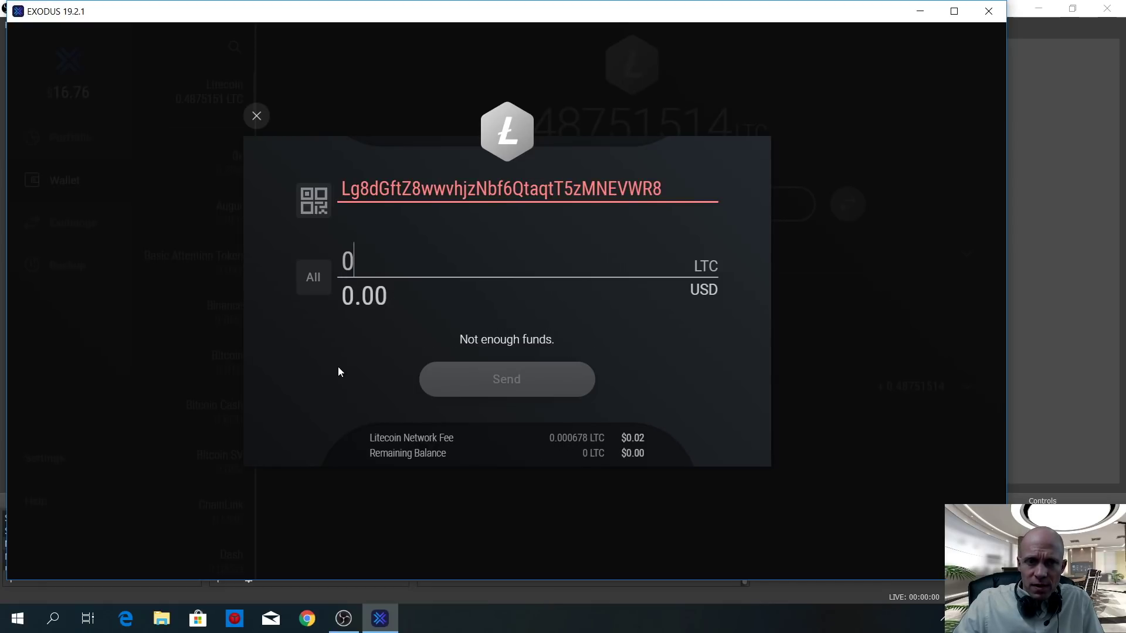
text(.23)
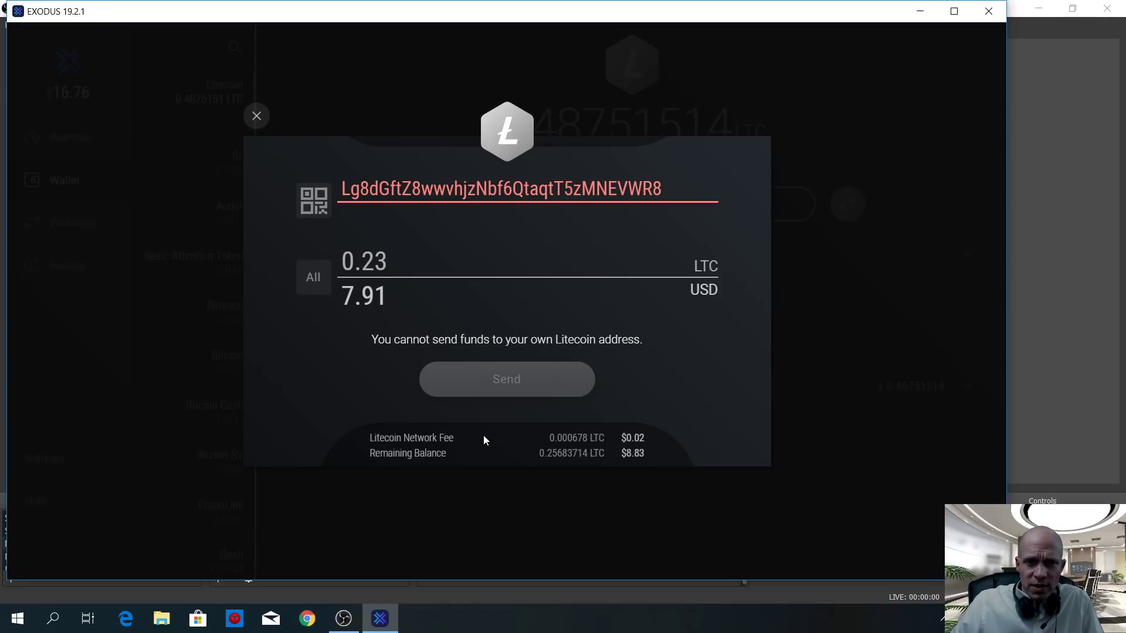
key(BackSpace)
key(BackSpace)
key(BackSpace)
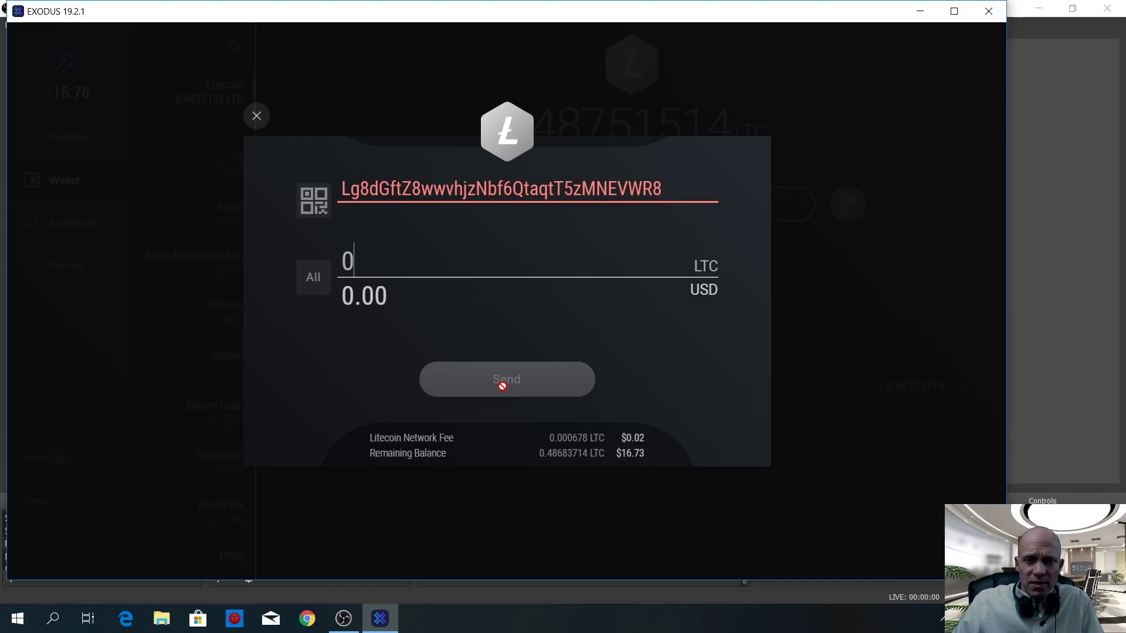
click(89, 309)
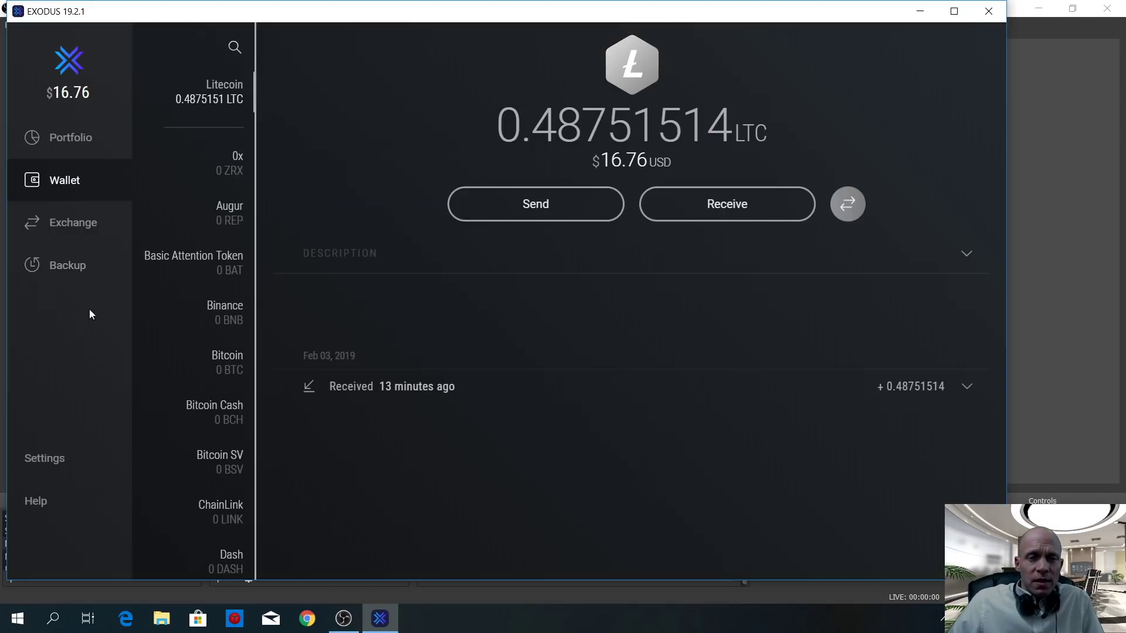
Set up an LTC-to-BTC exchange using the entire Litecoin balance.
click(68, 229)
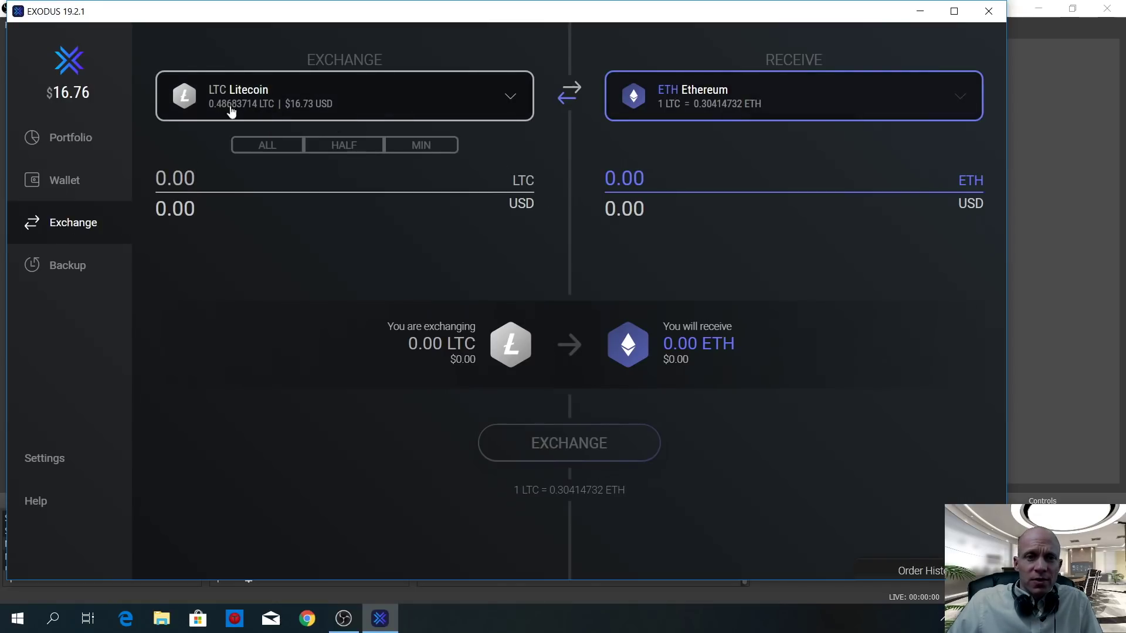
click(958, 101)
scroll(760, 253, down, 6)
scroll(766, 257, up, 2)
scroll(765, 256, up, 1)
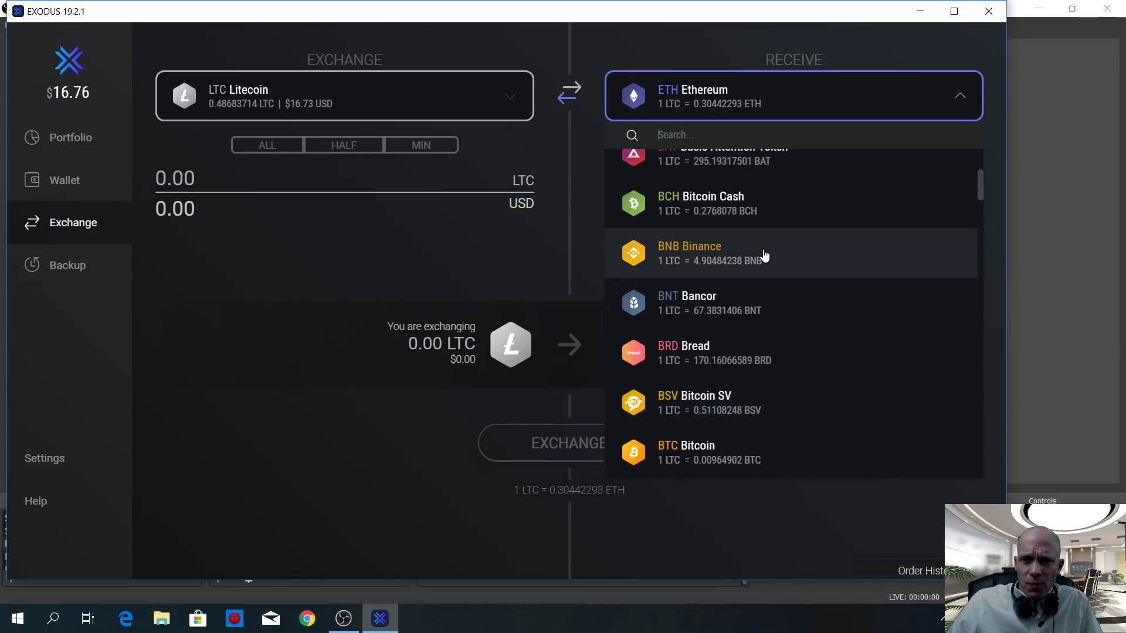
scroll(762, 255, down, 3)
scroll(762, 254, down, 3)
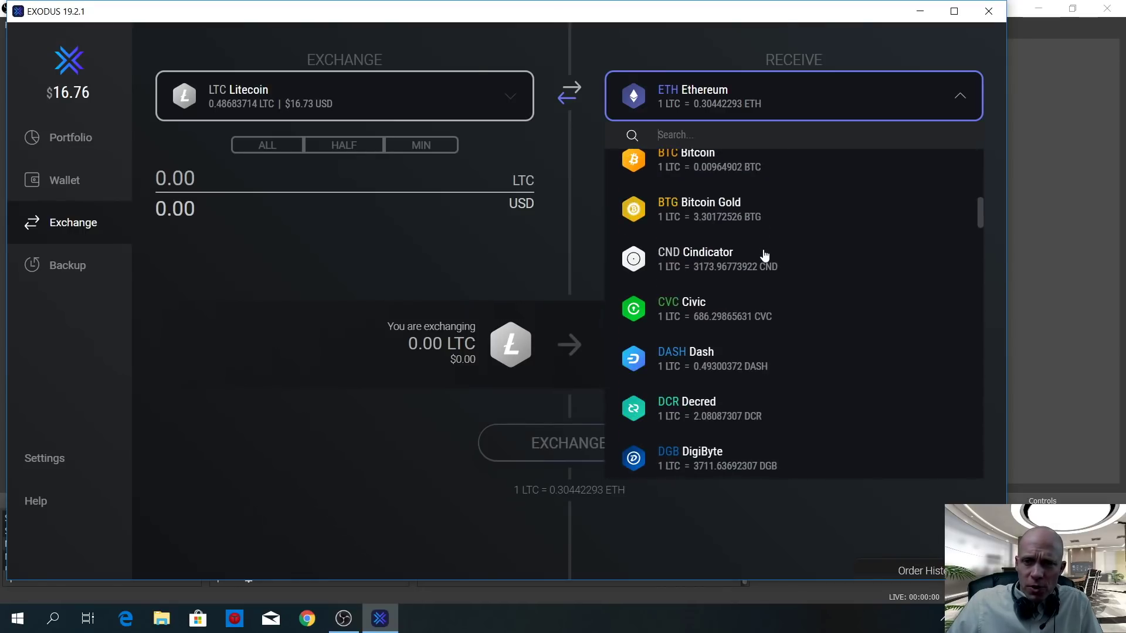
click(704, 170)
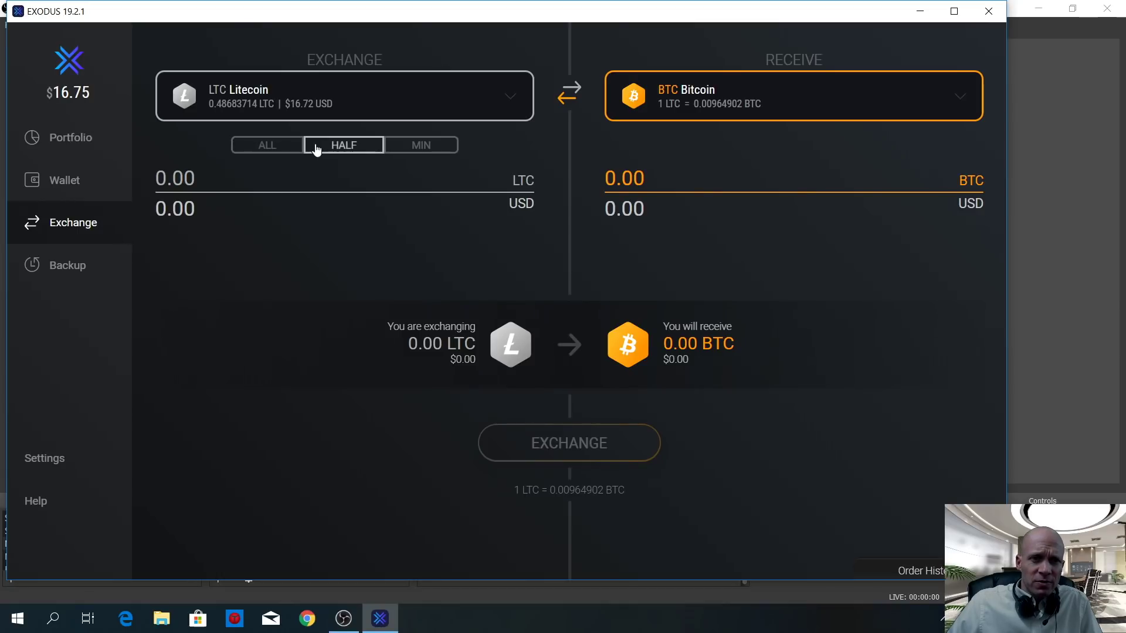
click(279, 146)
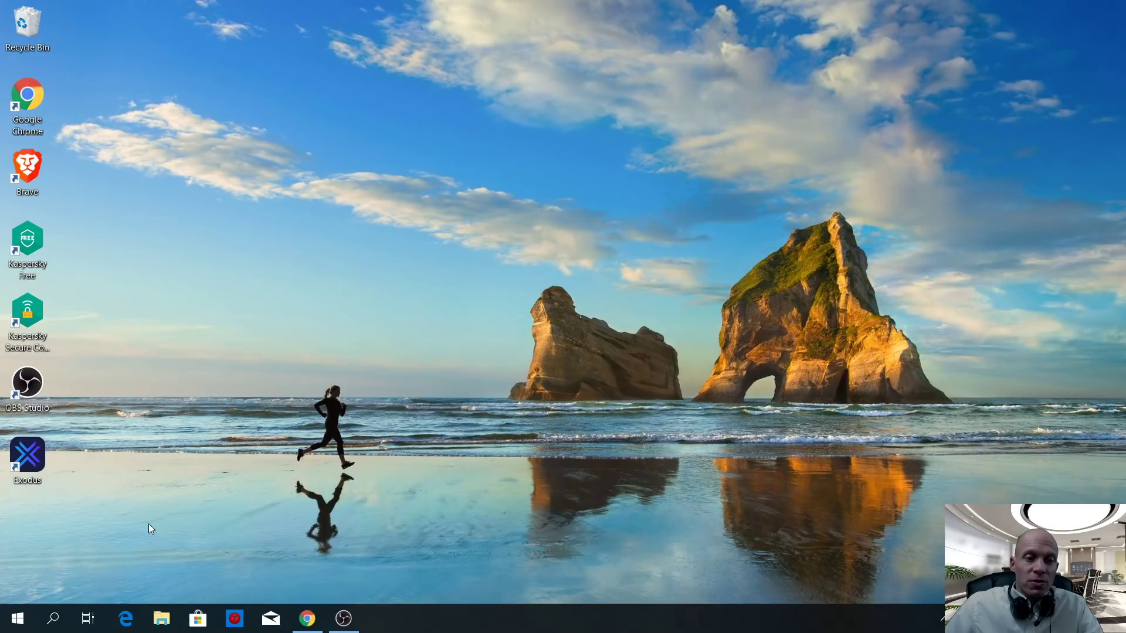
Relaunch Exodus from the desktop icon and choose Restore on the Welcome Back screen.
double_click(24, 460)
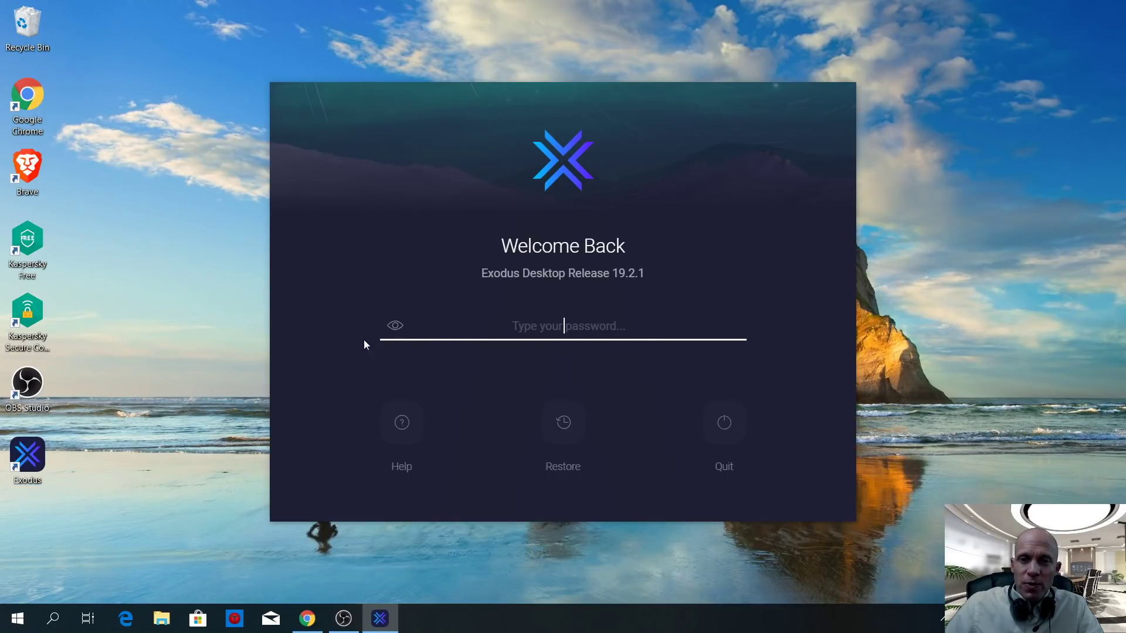
click(564, 423)
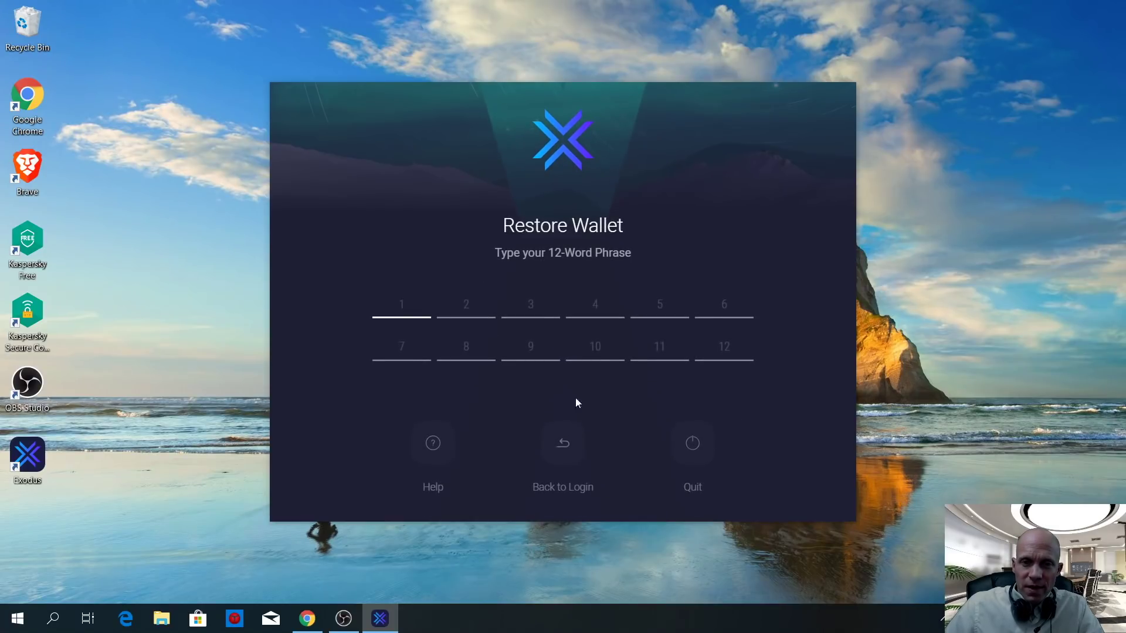